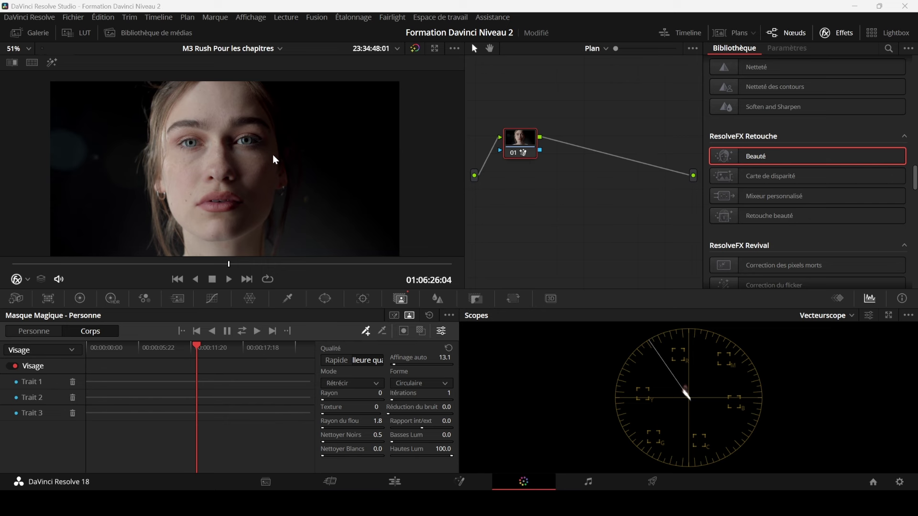
Save the project with Ctrl+S and turn on the red Visage face-mask overlay in the viewer.
{"action": "key", "text": "ctrl+s"}
{"action": "left_click", "coordinate": [420, 330]}
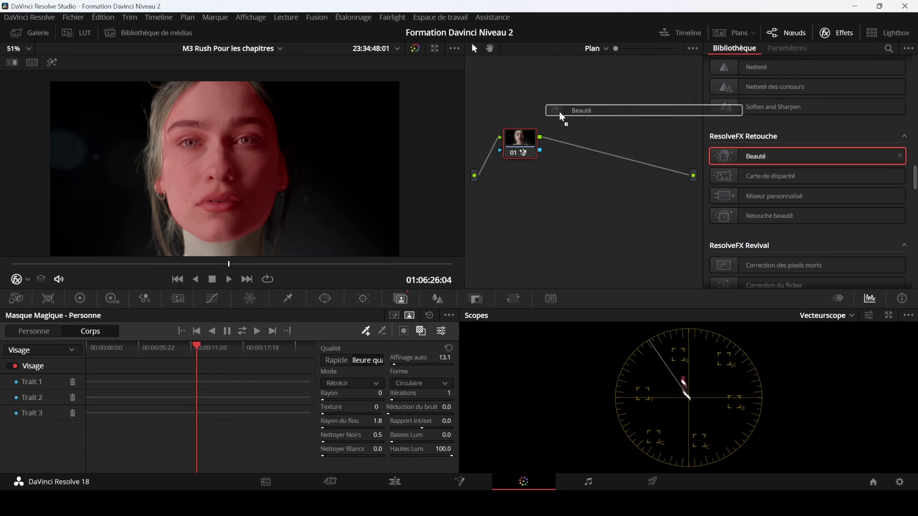
Drop Beauté from ResolveFX Retouche onto node 01, hide the mask overlay, and try Automatique mode.
{"action": "left_click_drag", "start_coordinate": [730, 156], "coordinate": [520, 143]}
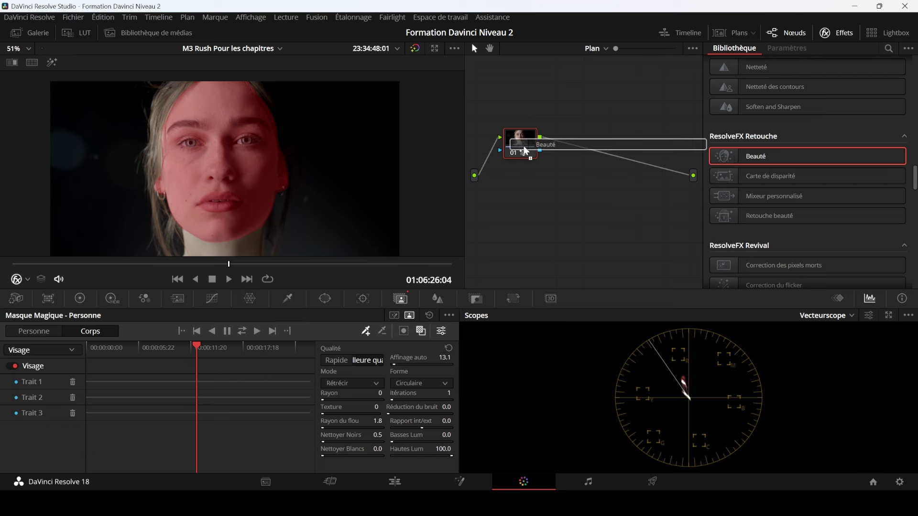
{"action": "left_click", "coordinate": [422, 331]}
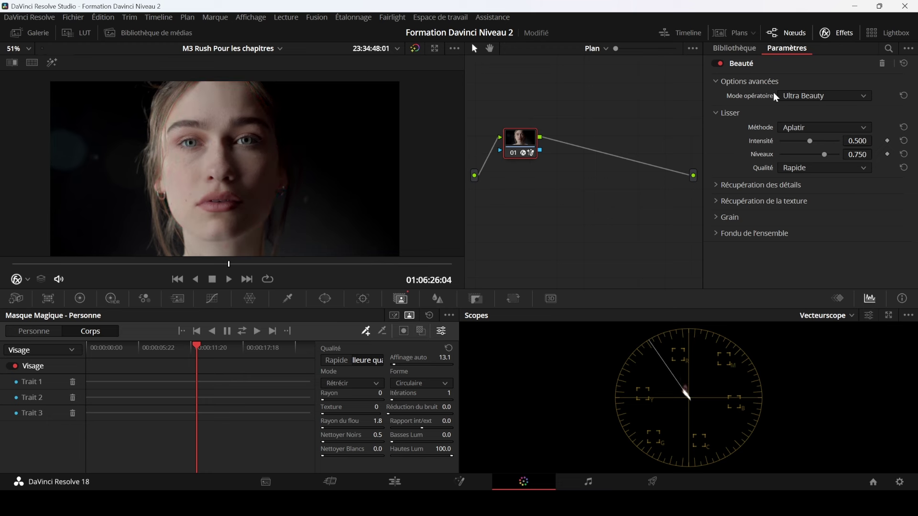
{"action": "left_click", "coordinate": [841, 95]}
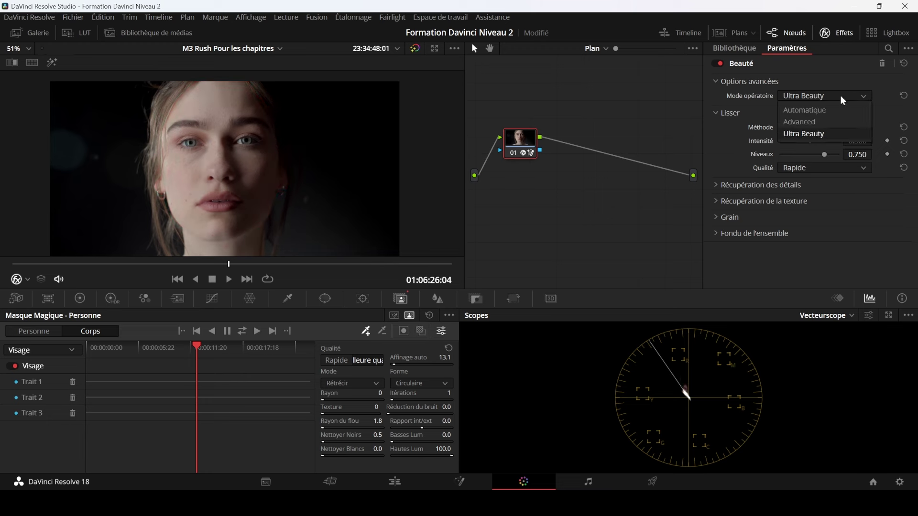
{"action": "left_click", "coordinate": [813, 110]}
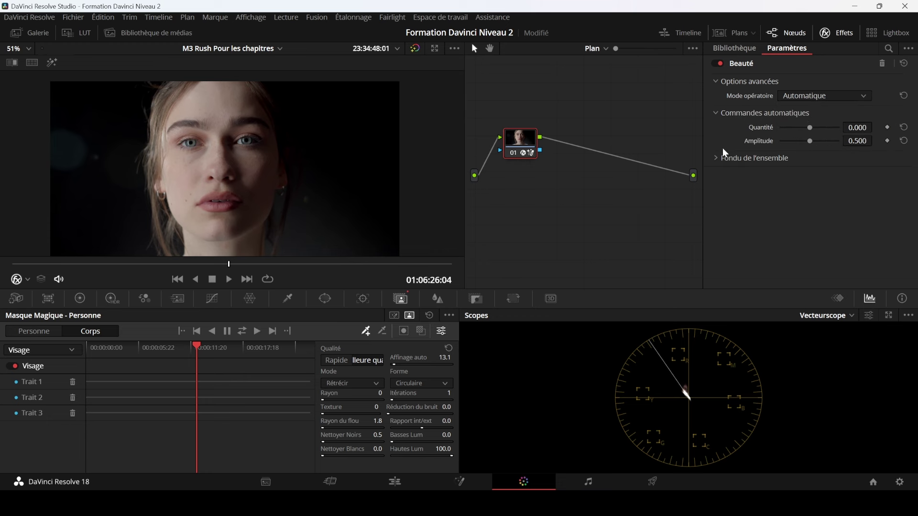
Switch Beauté's Mode opératoire to Advanced.
{"action": "left_click", "coordinate": [714, 159]}
{"action": "left_click", "coordinate": [715, 159]}
{"action": "left_click", "coordinate": [834, 95]}
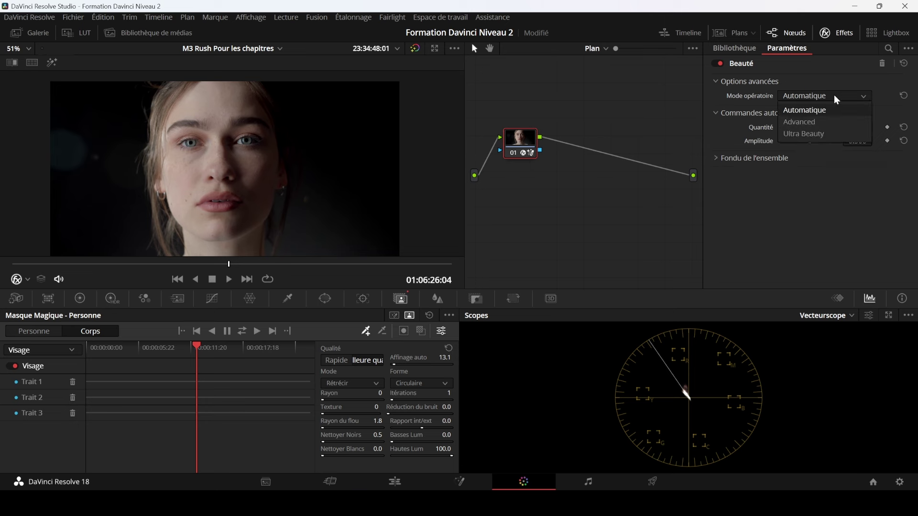
{"action": "left_click", "coordinate": [823, 124]}
Change Beauté's Mode opératoire from Advanced to Ultra Beauty.
{"action": "scroll", "coordinate": [826, 143], "scroll_direction": "down", "scroll_amount": 1}
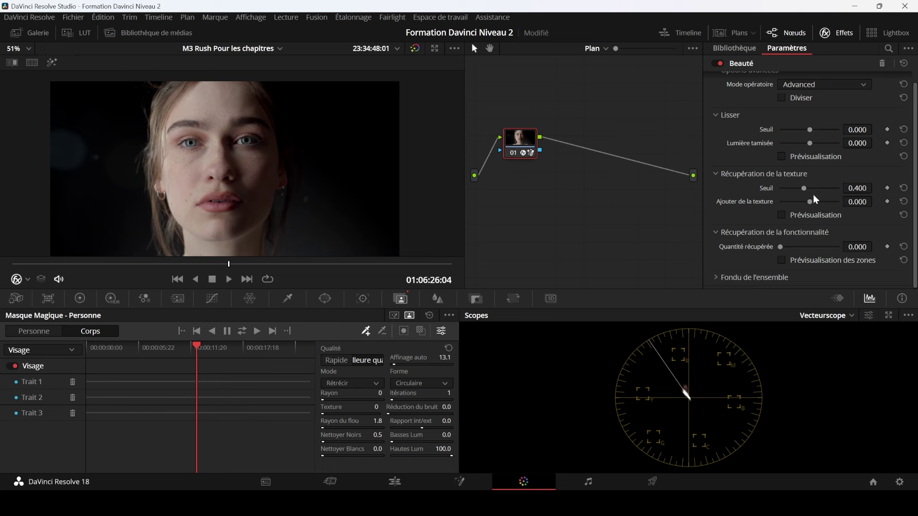
{"action": "scroll", "coordinate": [813, 194], "scroll_direction": "up", "scroll_amount": 1}
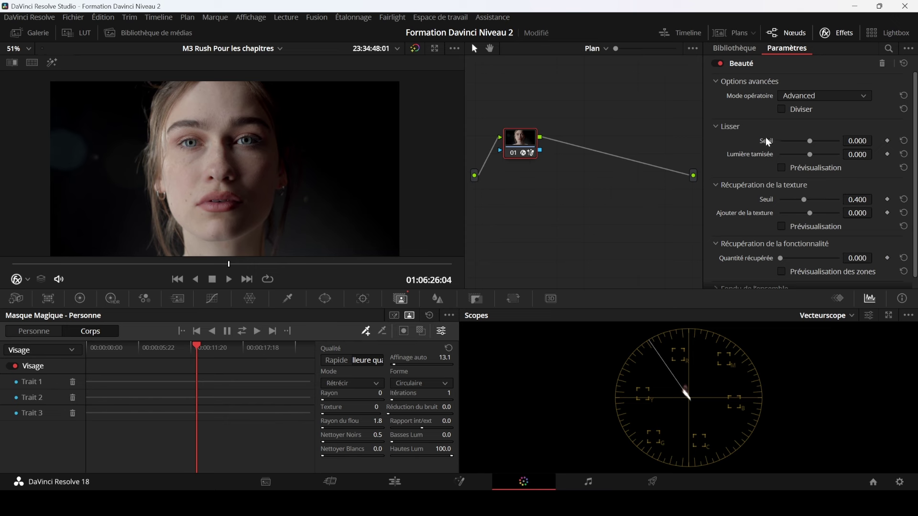
{"action": "left_click", "coordinate": [856, 95]}
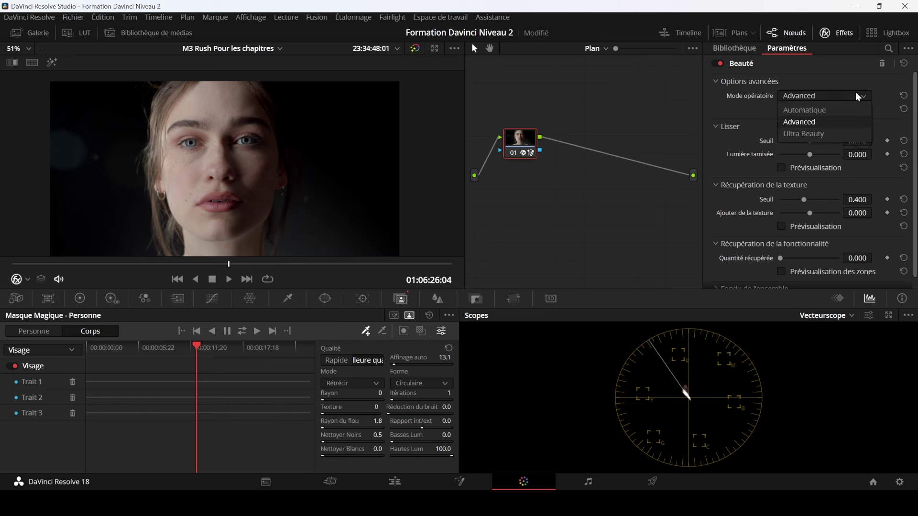
{"action": "left_click", "coordinate": [820, 136]}
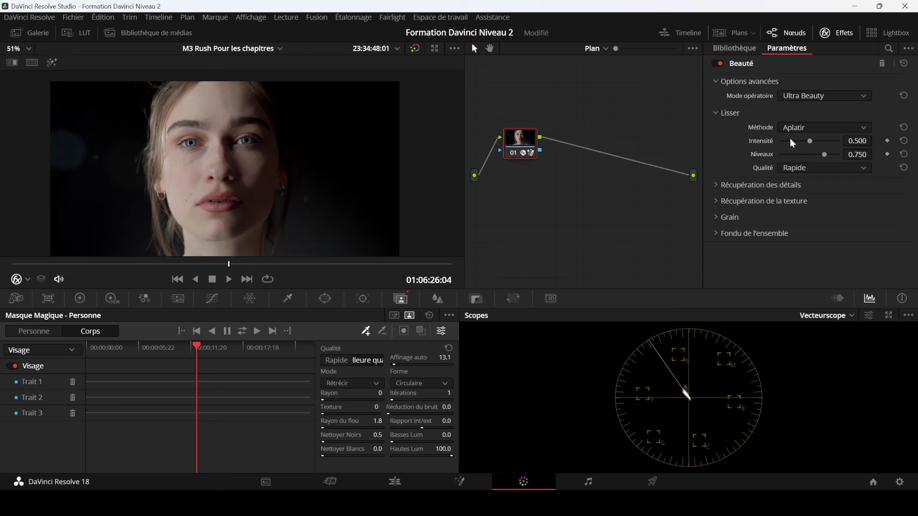
Expand Récupération des détails, raise Gamma and Lisser Intensité to 0.688, then reset both to 0.500.
{"action": "left_click", "coordinate": [721, 185]}
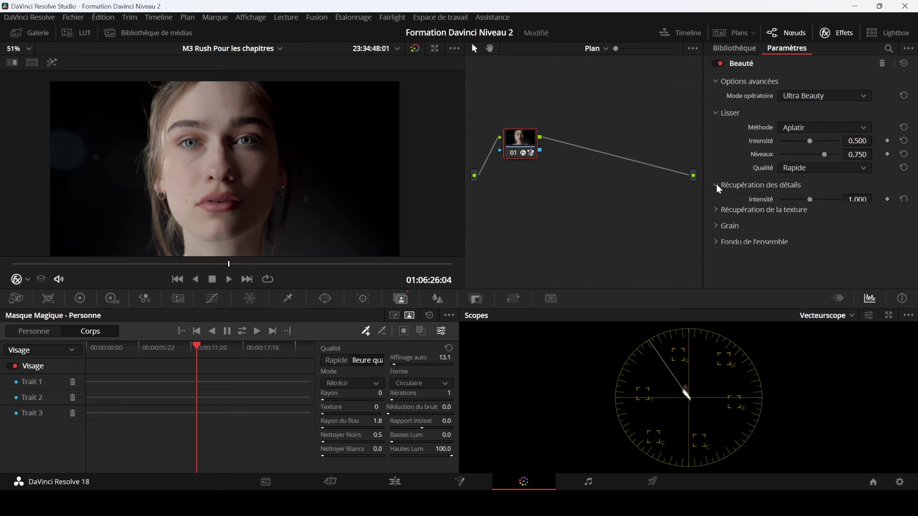
{"action": "scroll", "coordinate": [756, 181], "scroll_direction": "down", "scroll_amount": 1}
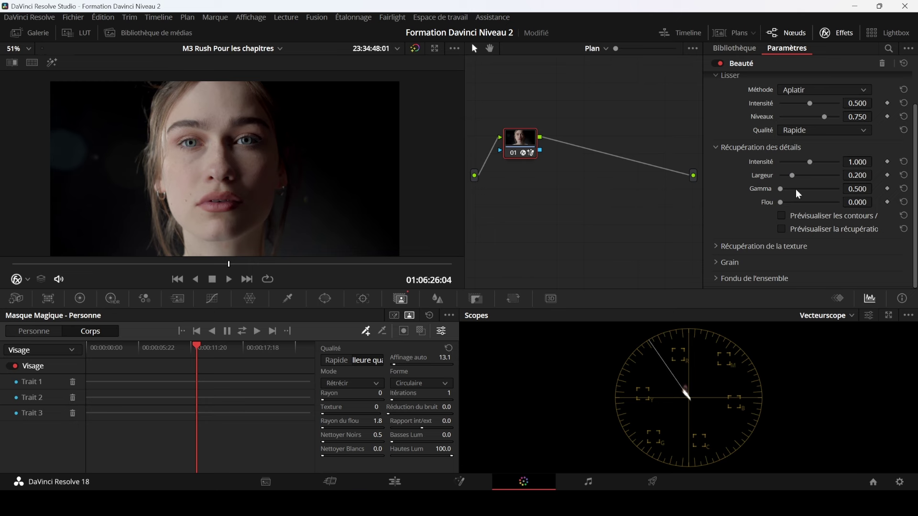
{"action": "left_click_drag", "start_coordinate": [780, 189], "coordinate": [789, 189]}
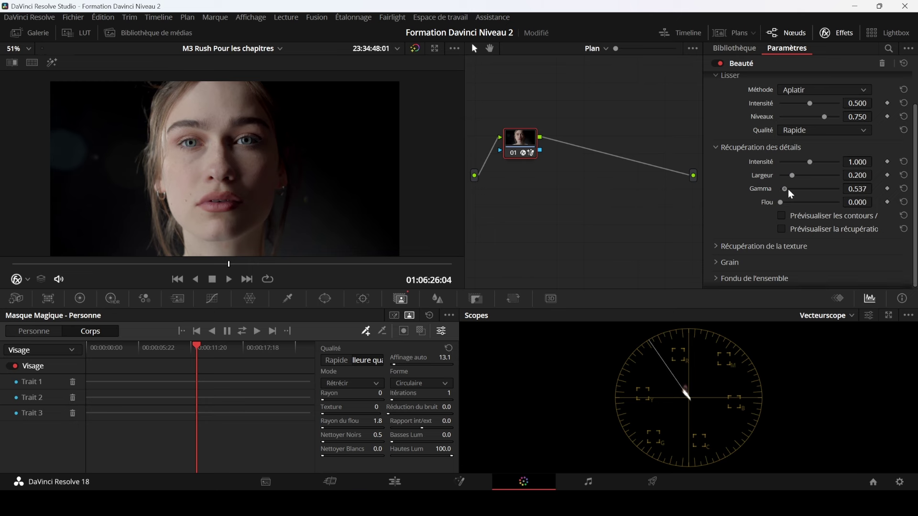
{"action": "scroll", "coordinate": [404, 170], "scroll_direction": "up", "scroll_amount": 3}
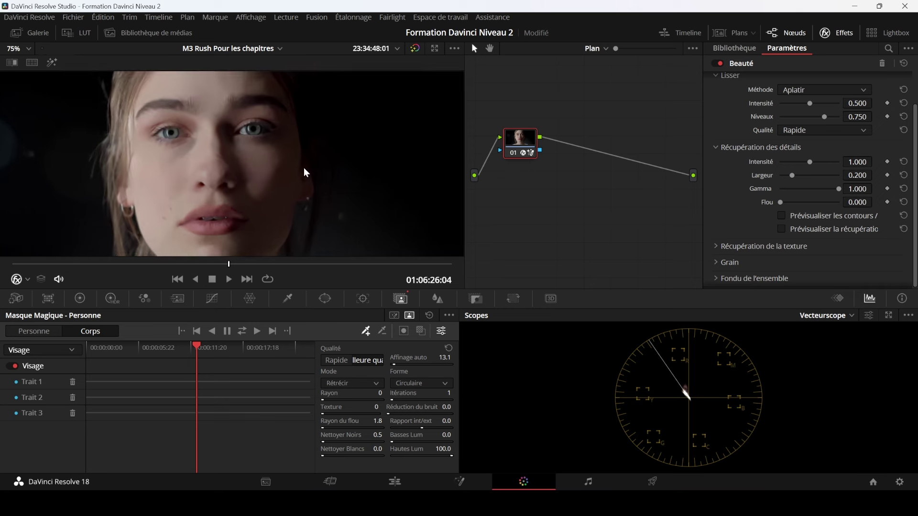
{"action": "scroll", "coordinate": [304, 173], "scroll_direction": "up", "scroll_amount": 3}
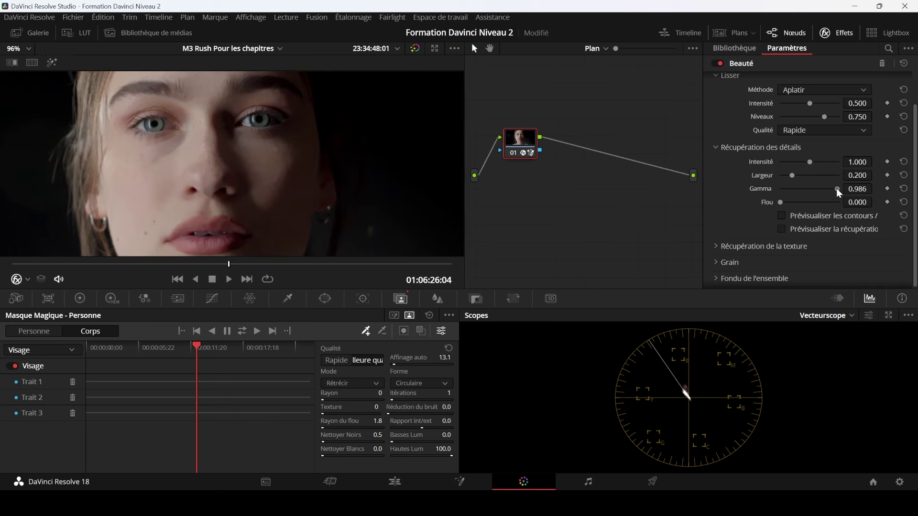
{"action": "mouse_move", "coordinate": [838, 189]}
{"action": "left_mouse_down"}
{"action": "mouse_move", "coordinate": [741, 187]}
{"action": "mouse_move", "coordinate": [838, 189]}
{"action": "left_mouse_up"}
{"action": "left_click_drag", "start_coordinate": [809, 103], "coordinate": [821, 103]}
{"action": "scroll", "coordinate": [886, 171], "scroll_direction": "up", "scroll_amount": 2}
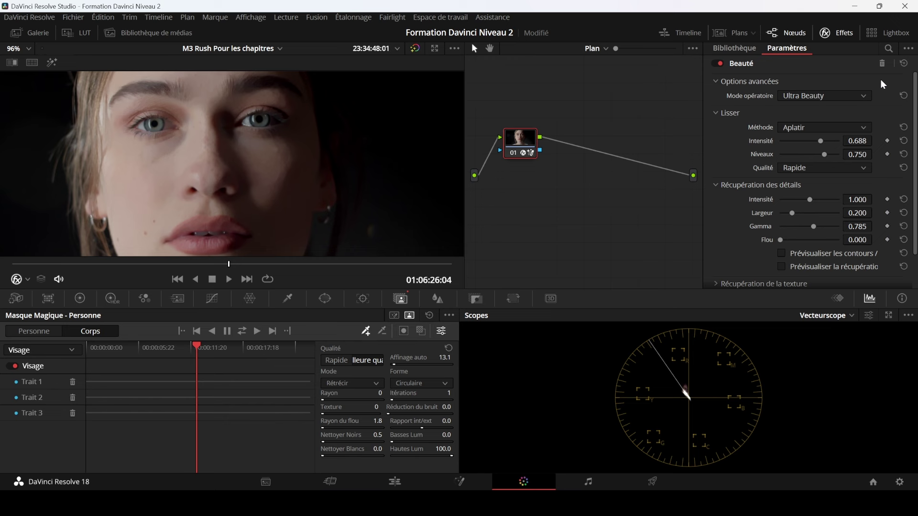
{"action": "left_click", "coordinate": [904, 63]}
Remove Beauté and reapply it to node 01 in Automatique mode.
{"action": "left_click", "coordinate": [850, 93]}
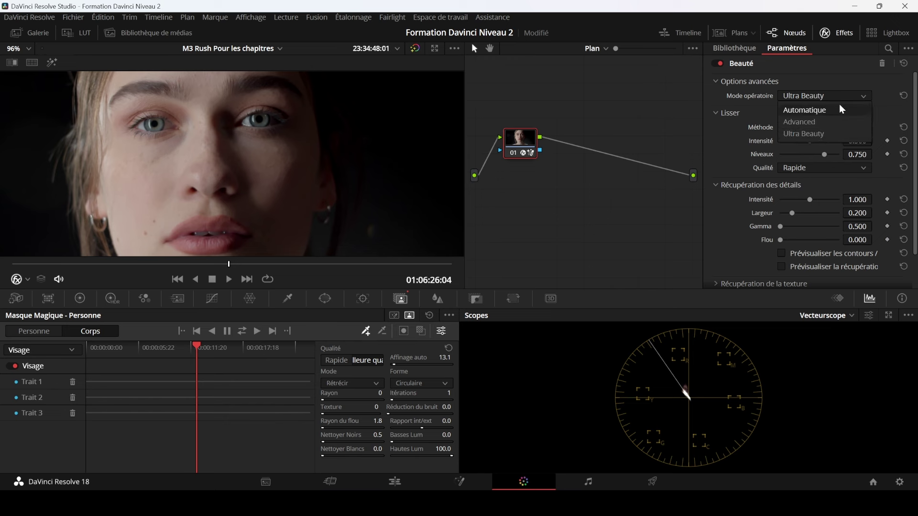
{"action": "left_click", "coordinate": [840, 104]}
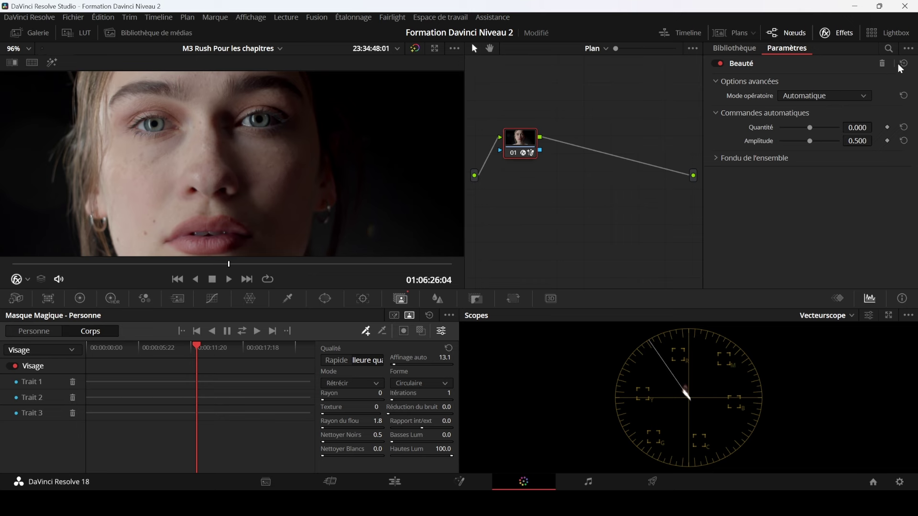
{"action": "left_click", "coordinate": [882, 63]}
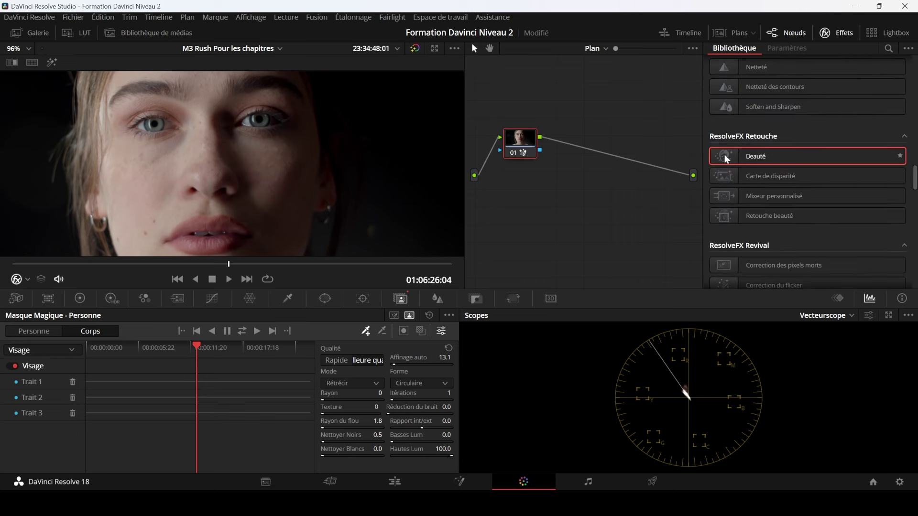
{"action": "left_click_drag", "start_coordinate": [724, 154], "coordinate": [523, 144]}
{"action": "left_click", "coordinate": [861, 97]}
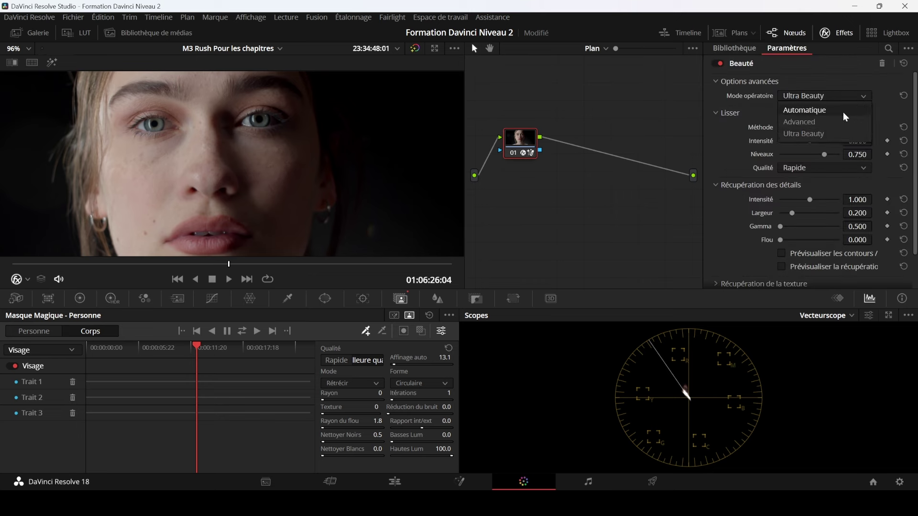
{"action": "left_click", "coordinate": [845, 111]}
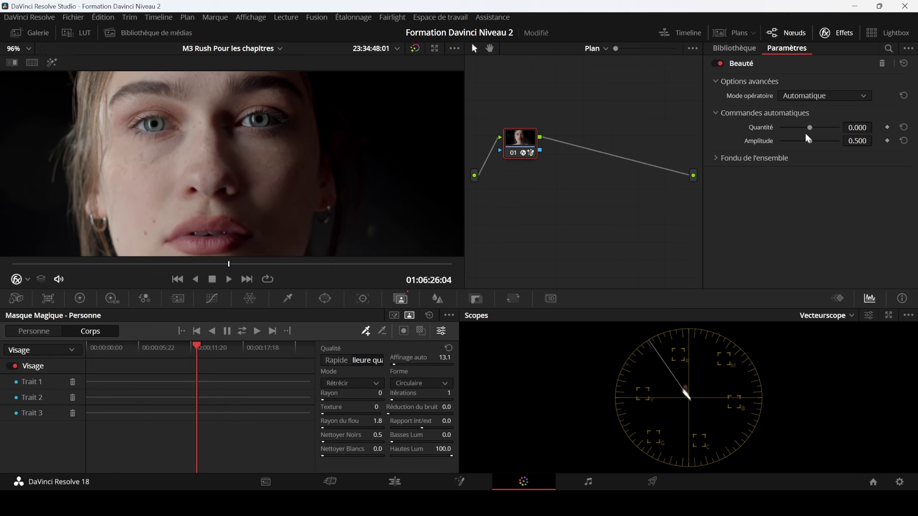
Raise Beauté's Quantité to 0.491, leaving Amplitude at 0.500.
{"action": "left_click_drag", "start_coordinate": [809, 128], "coordinate": [811, 133]}
{"action": "scroll", "coordinate": [411, 165], "scroll_direction": "down", "scroll_amount": 2}
{"action": "scroll", "coordinate": [373, 163], "scroll_direction": "down", "scroll_amount": 2}
{"action": "scroll", "coordinate": [363, 173], "scroll_direction": "down", "scroll_amount": 1}
{"action": "scroll", "coordinate": [366, 164], "scroll_direction": "down", "scroll_amount": 1}
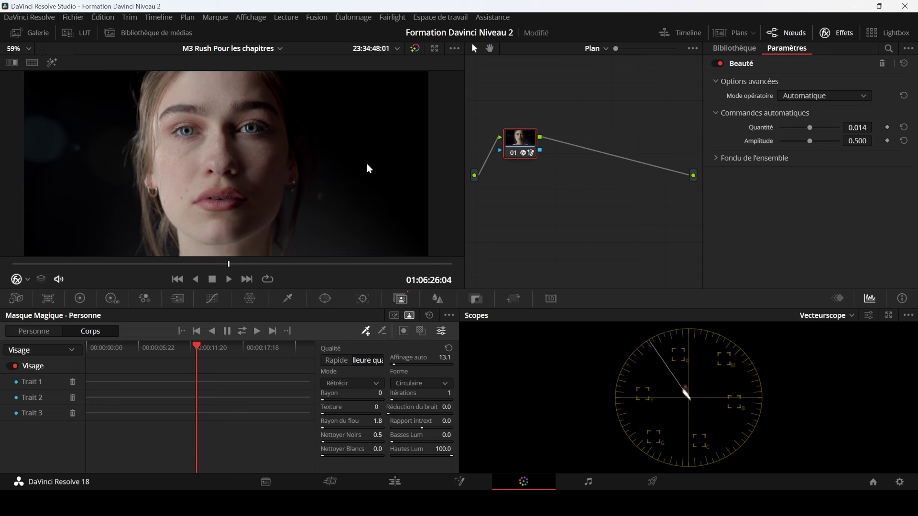
{"action": "left_click_drag", "start_coordinate": [854, 127], "coordinate": [875, 127]}
{"action": "scroll", "coordinate": [302, 202], "scroll_direction": "up", "scroll_amount": 3}
{"action": "scroll", "coordinate": [306, 203], "scroll_direction": "up", "scroll_amount": 3}
{"action": "scroll", "coordinate": [279, 168], "scroll_direction": "up", "scroll_amount": 1}
{"action": "scroll", "coordinate": [335, 140], "scroll_direction": "up", "scroll_amount": 1}
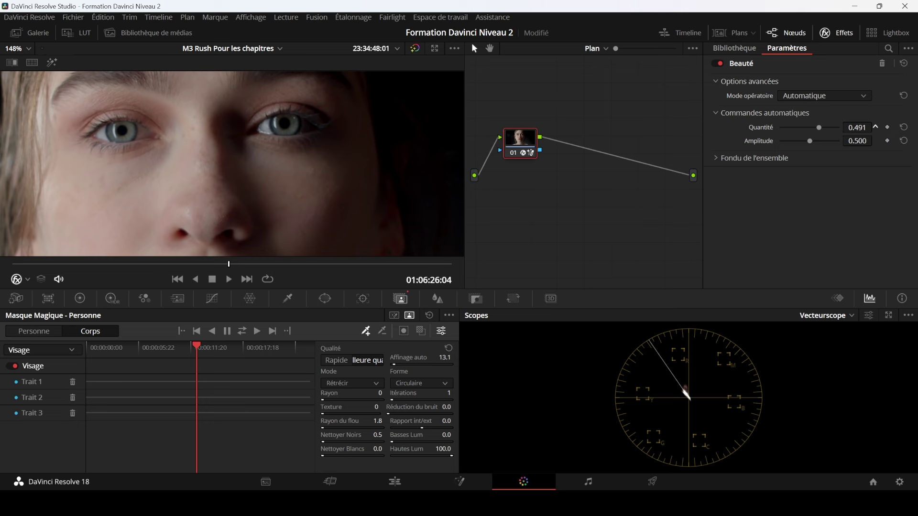
{"action": "scroll", "coordinate": [360, 139], "scroll_direction": "down", "scroll_amount": 4}
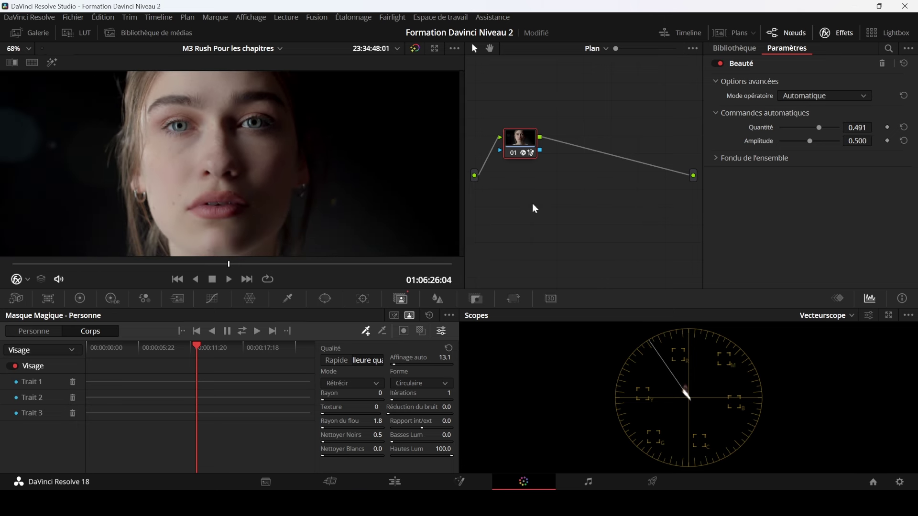
{"action": "scroll", "coordinate": [369, 200], "scroll_direction": "up", "scroll_amount": 4}
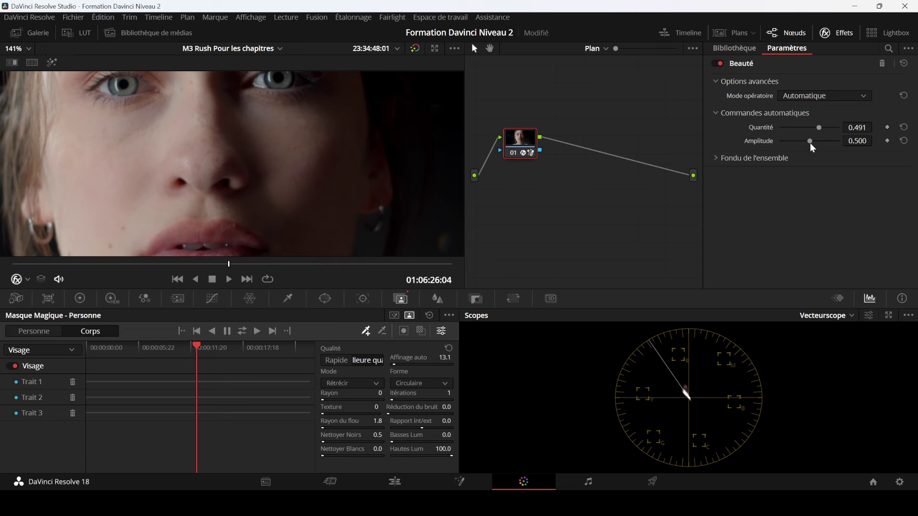
Set the Beauté Amplitude slider to 0.248, keeping Quantité at 0.491.
{"action": "mouse_move", "coordinate": [811, 142]}
{"action": "left_mouse_down"}
{"action": "mouse_move", "coordinate": [783, 142]}
{"action": "mouse_move", "coordinate": [790, 141]}
{"action": "left_mouse_up"}
{"action": "left_click_drag", "start_coordinate": [790, 142], "coordinate": [795, 141]}
{"action": "scroll", "coordinate": [400, 150], "scroll_direction": "down", "scroll_amount": 5}
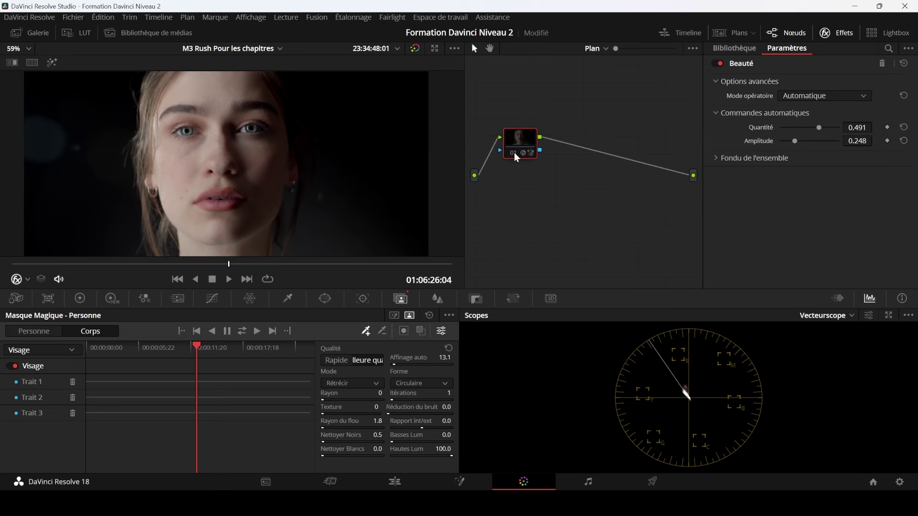
{"action": "scroll", "coordinate": [339, 186], "scroll_direction": "down", "scroll_amount": 2}
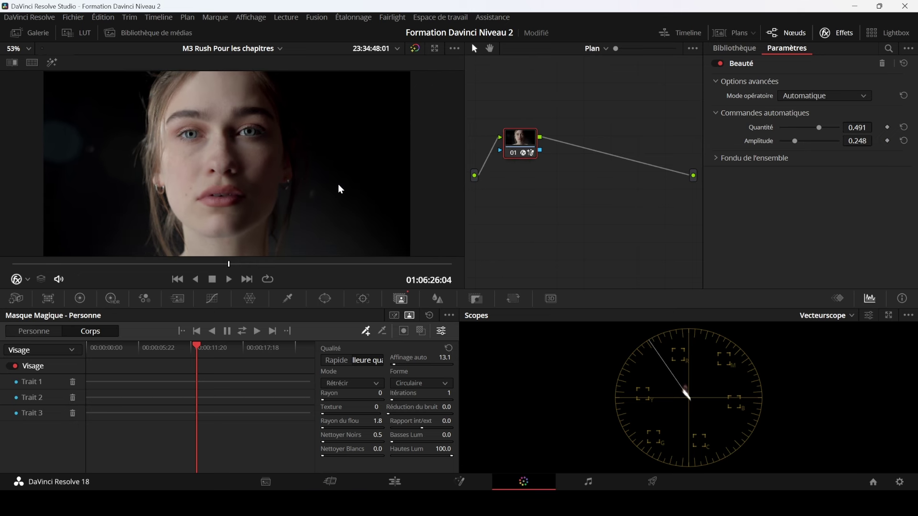
{"action": "scroll", "coordinate": [339, 187], "scroll_direction": "up", "scroll_amount": 1}
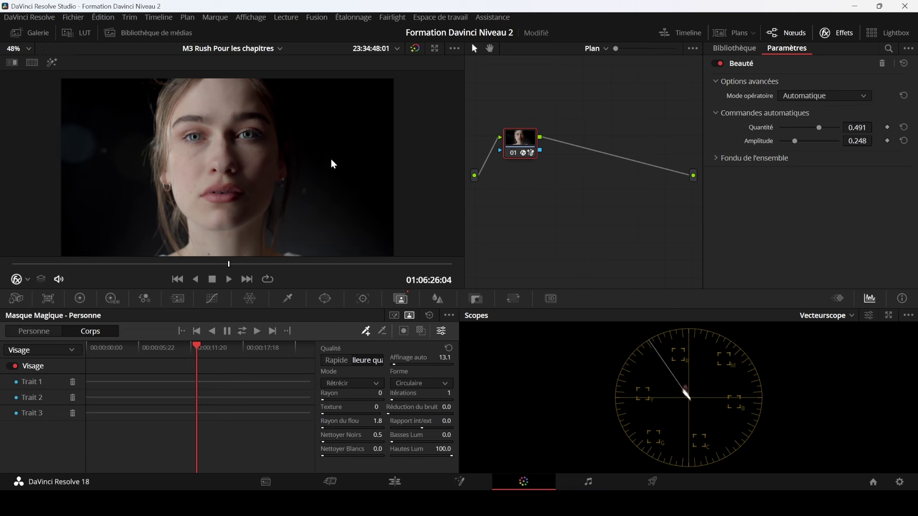
Expand Fondu de l'ensemble and set the Beauté Fondu to about 0.62.
{"action": "left_click", "coordinate": [715, 159]}
{"action": "left_click_drag", "start_coordinate": [837, 173], "coordinate": [815, 172]}
{"action": "scroll", "coordinate": [337, 169], "scroll_direction": "up", "scroll_amount": 2}
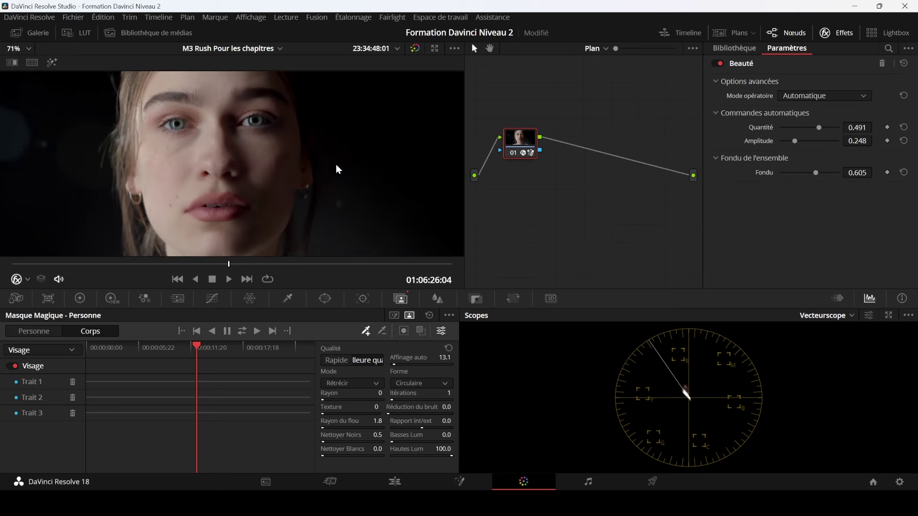
{"action": "scroll", "coordinate": [337, 169], "scroll_direction": "up", "scroll_amount": 2}
{"action": "mouse_move", "coordinate": [816, 172]}
{"action": "left_mouse_down"}
{"action": "mouse_move", "coordinate": [789, 174]}
{"action": "mouse_move", "coordinate": [842, 174]}
{"action": "mouse_move", "coordinate": [805, 173]}
{"action": "mouse_move", "coordinate": [835, 174]}
{"action": "mouse_move", "coordinate": [816, 173]}
{"action": "left_mouse_up"}
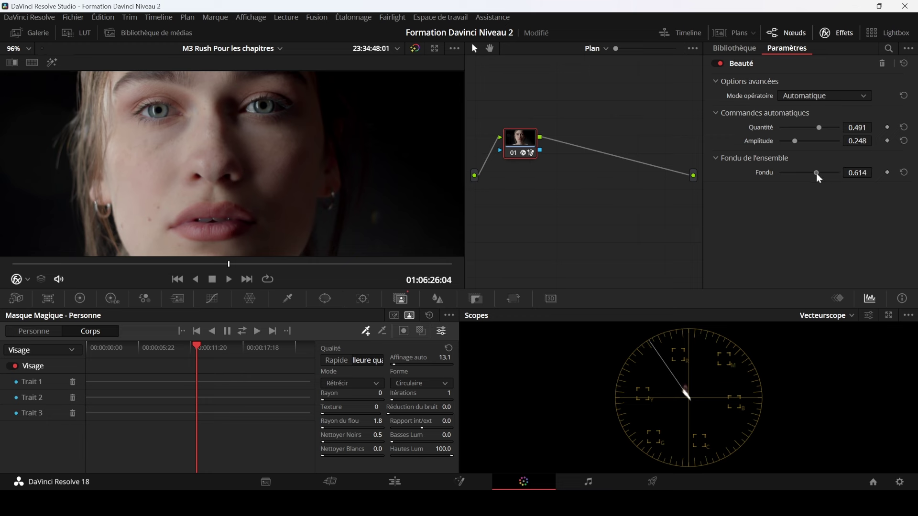
{"action": "scroll", "coordinate": [352, 150], "scroll_direction": "down", "scroll_amount": 2}
{"action": "scroll", "coordinate": [352, 150], "scroll_direction": "down", "scroll_amount": 2}
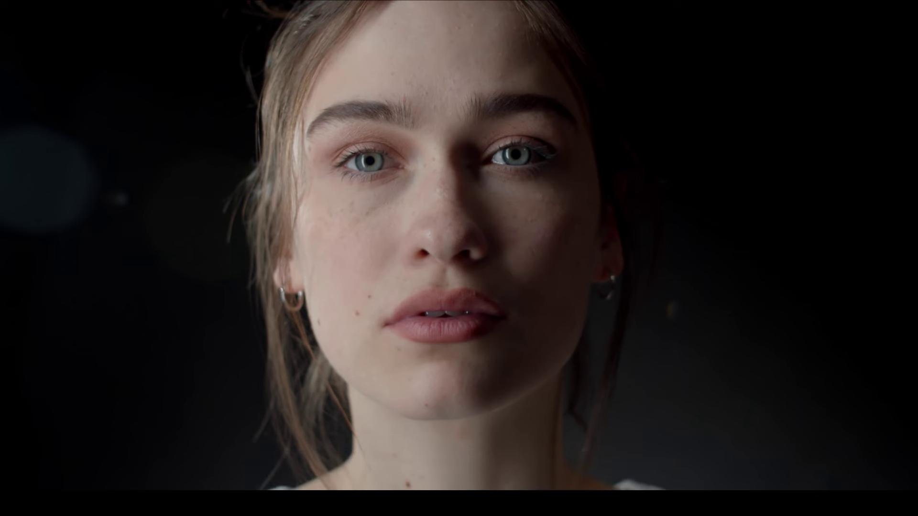
Exit the full-screen cinema viewer with Escape to return to the Color page.
{"action": "mouse_move", "coordinate": [403, 185]}
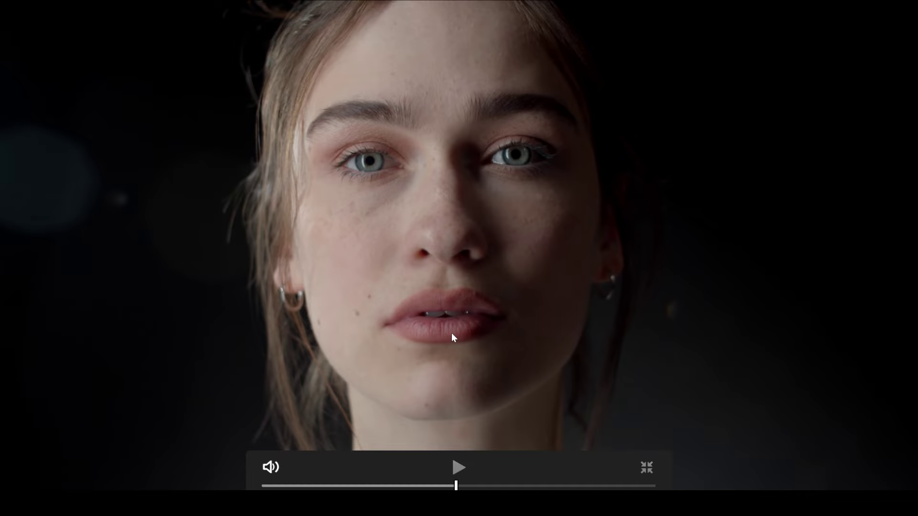
{"action": "key", "text": "Escape"}
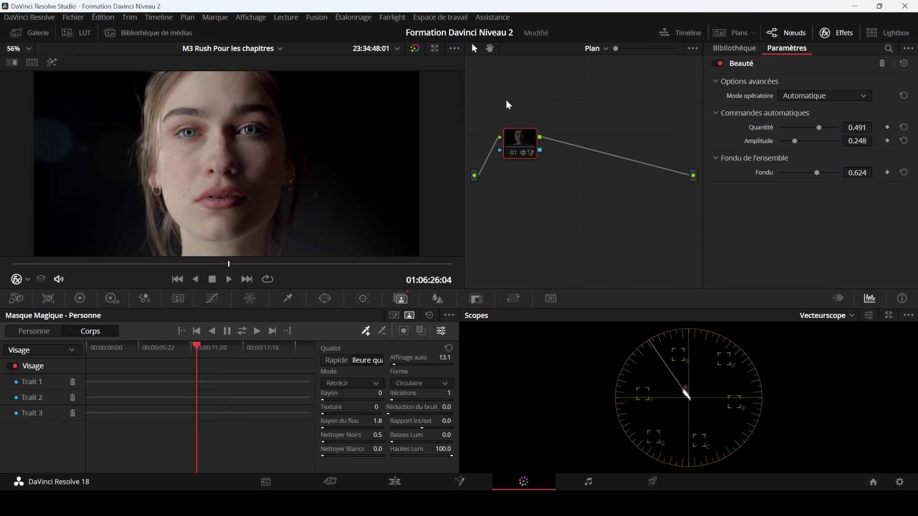
Drag node 01 slightly up and to the right in the Nœuds editor.
{"action": "left_click_drag", "start_coordinate": [530, 139], "coordinate": [534, 133]}
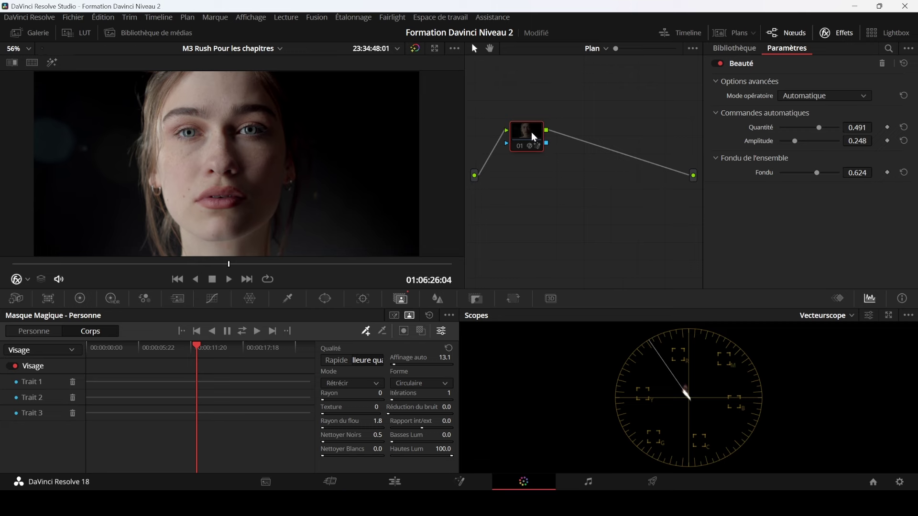
{"action": "left_click_drag", "start_coordinate": [533, 133], "coordinate": [535, 129]}
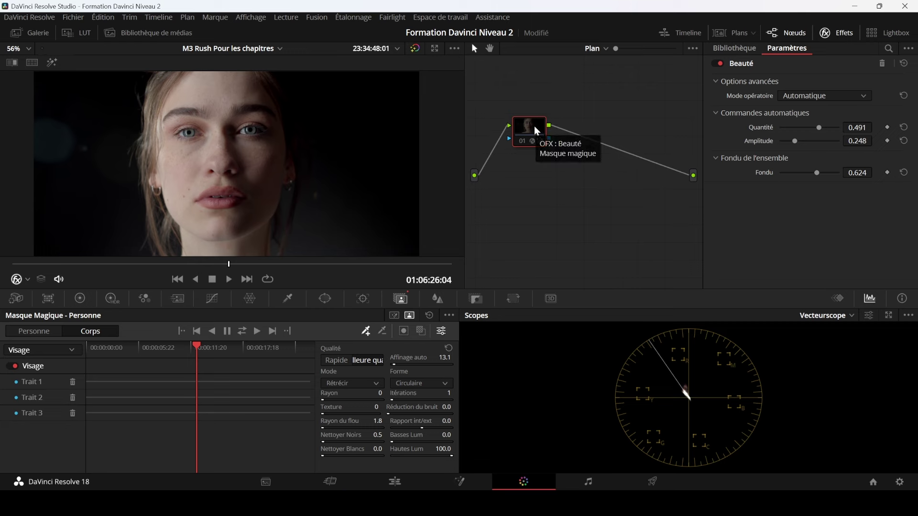